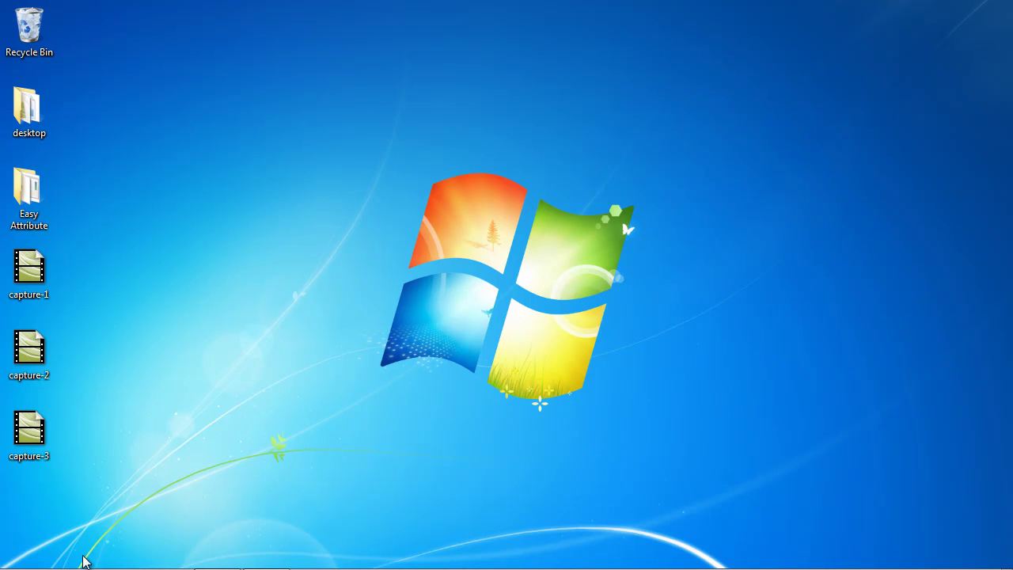
# Step: Open Microsoft Word and create a new Project Charter document from the Sonoma CRM document templates
pyautogui.moveTo(84, 559)
pyautogui.click(35, 558)
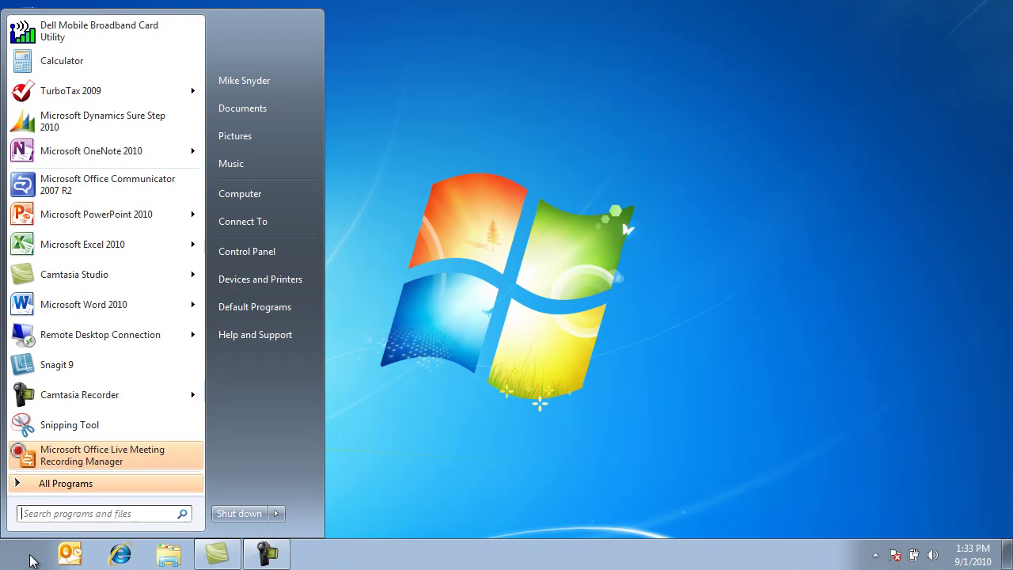
pyautogui.click(90, 308)
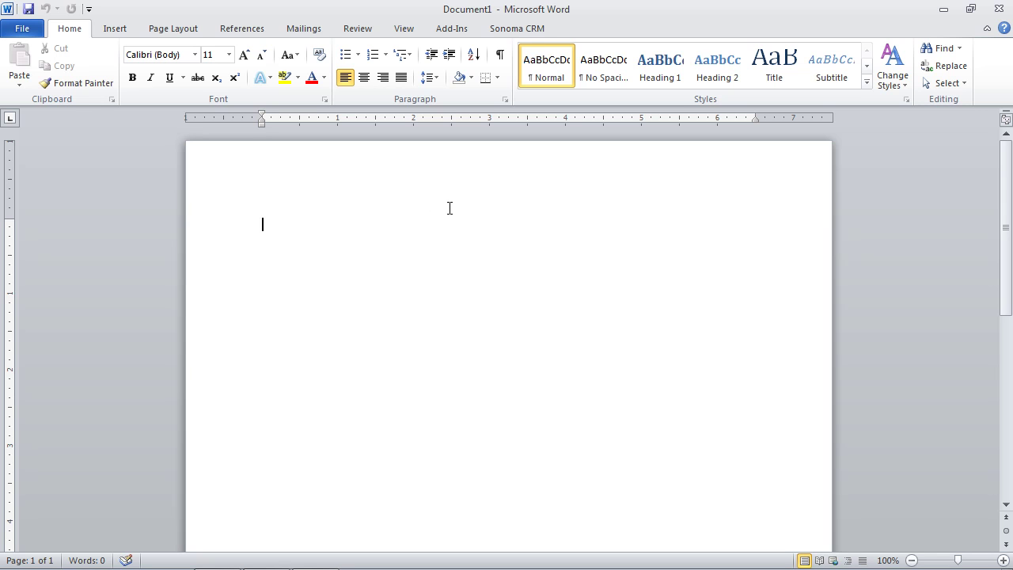
pyautogui.click(519, 30)
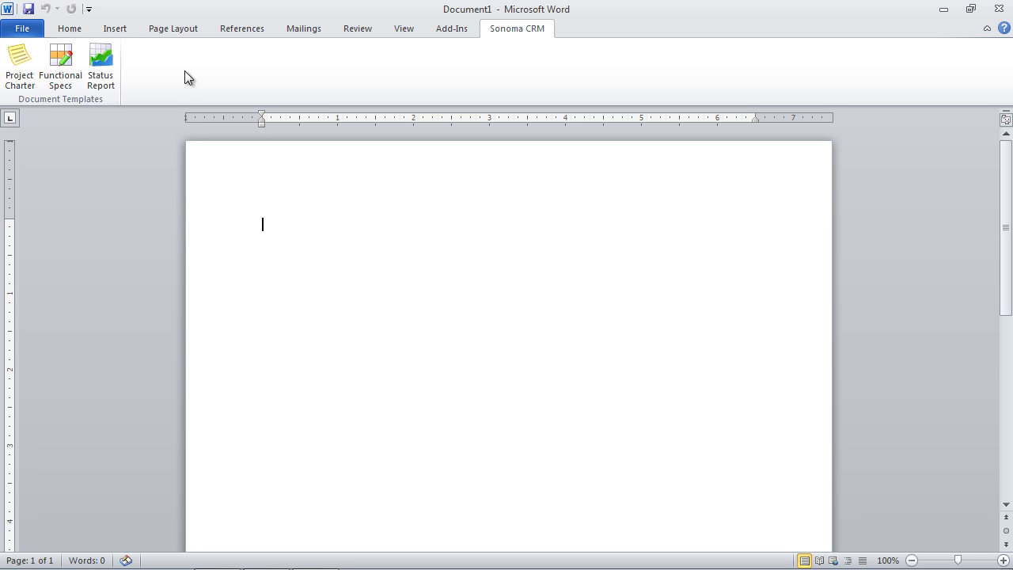
pyautogui.click(29, 79)
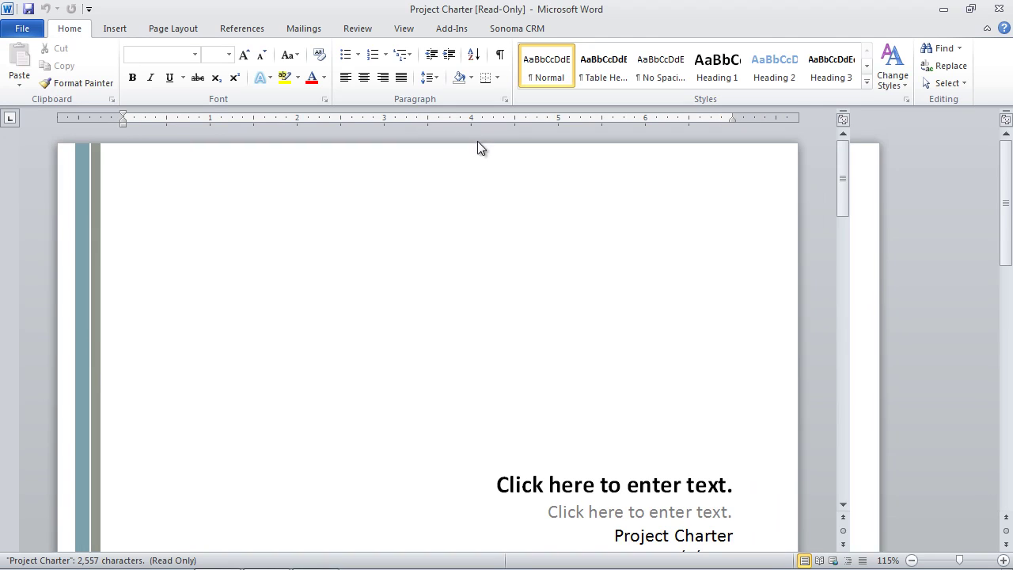
# Step: Load the project data of Sonoma: Control Tower (Usage Analytics) into the Project Charter
pyautogui.moveTo(844, 151); pyautogui.dragTo(850, 361)
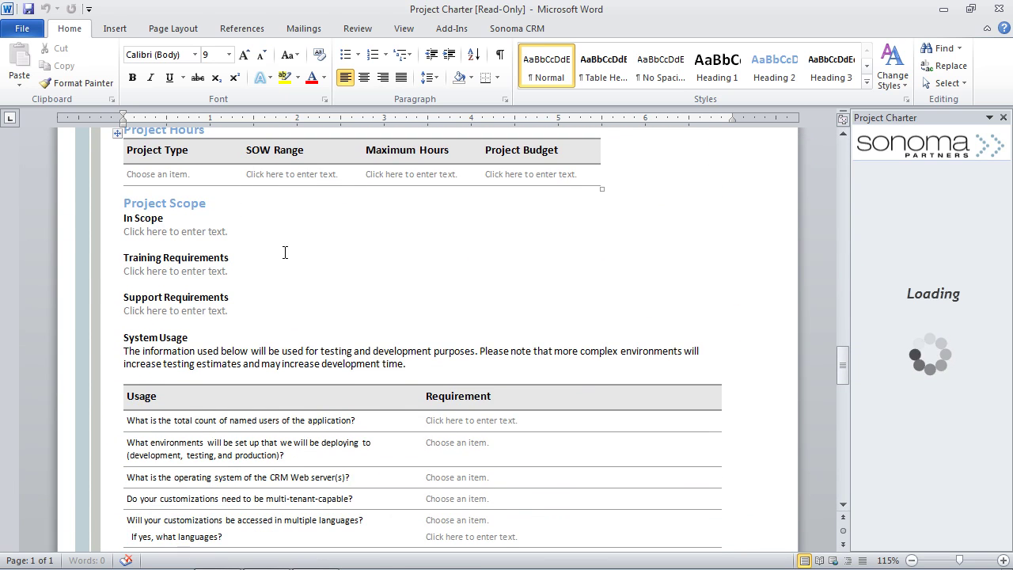
pyautogui.scroll(-10, 285, 252)
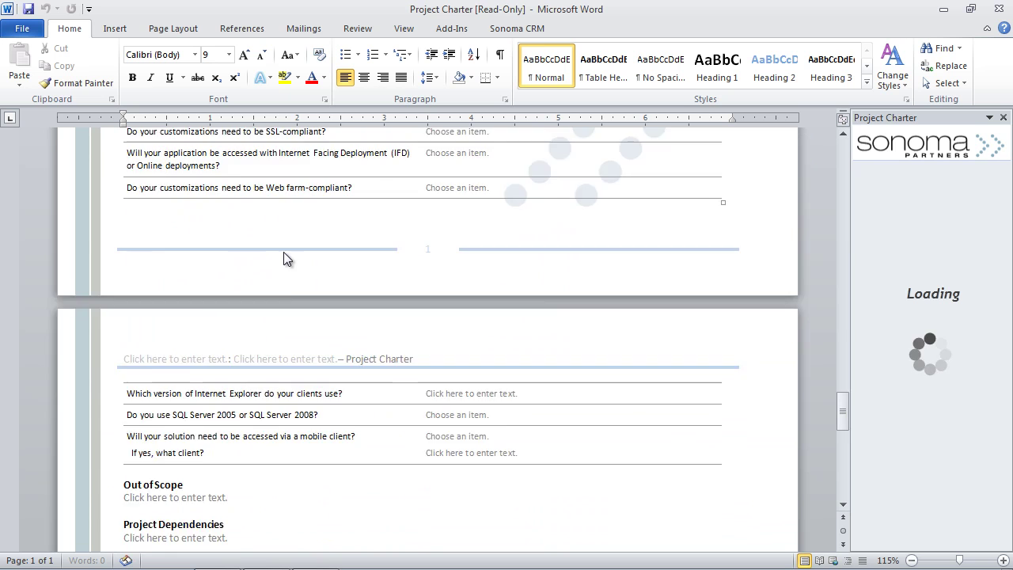
pyautogui.scroll(-3, 283, 252)
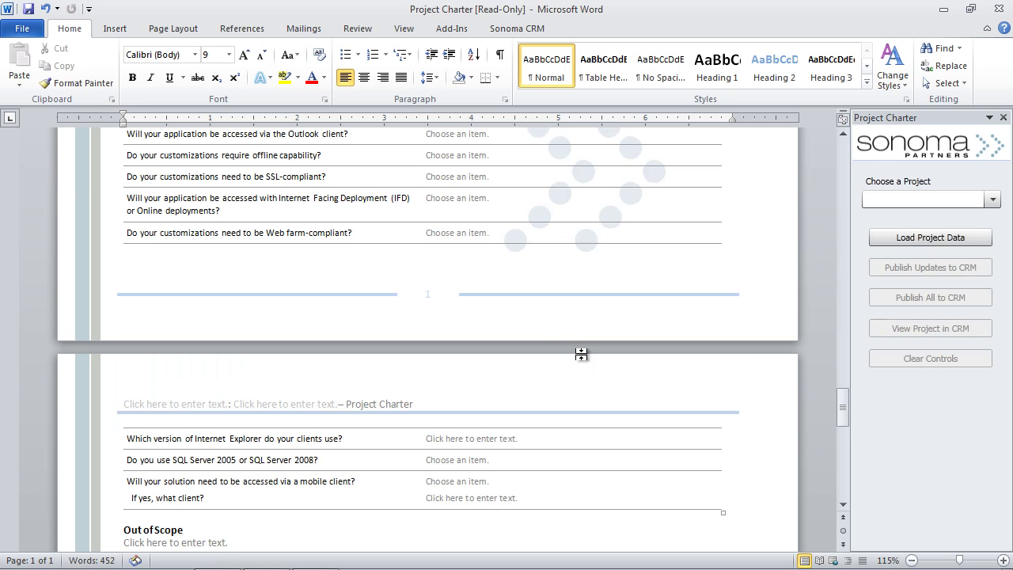
pyautogui.moveTo(847, 410); pyautogui.dragTo(841, 162)
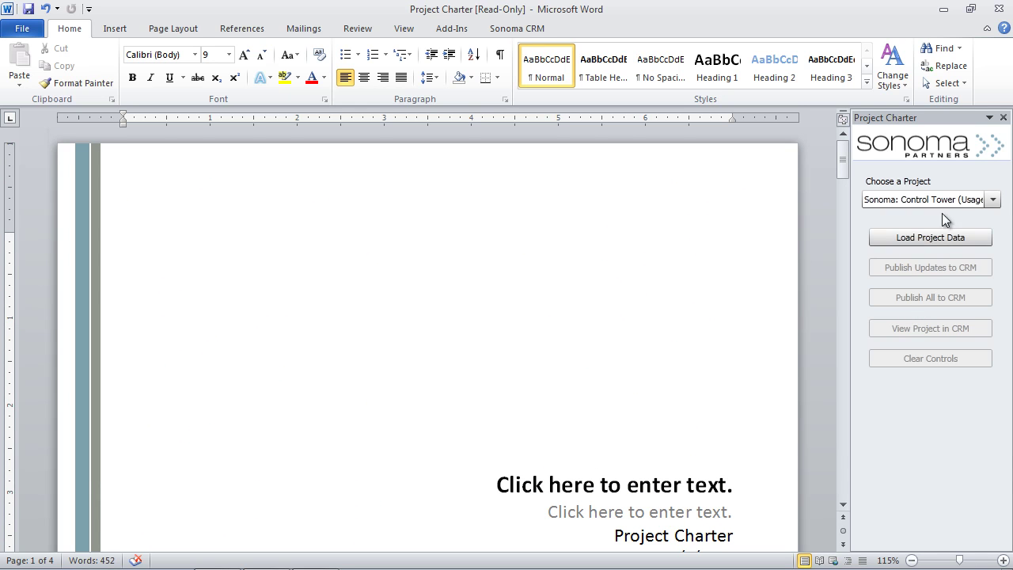
pyautogui.click(914, 239)
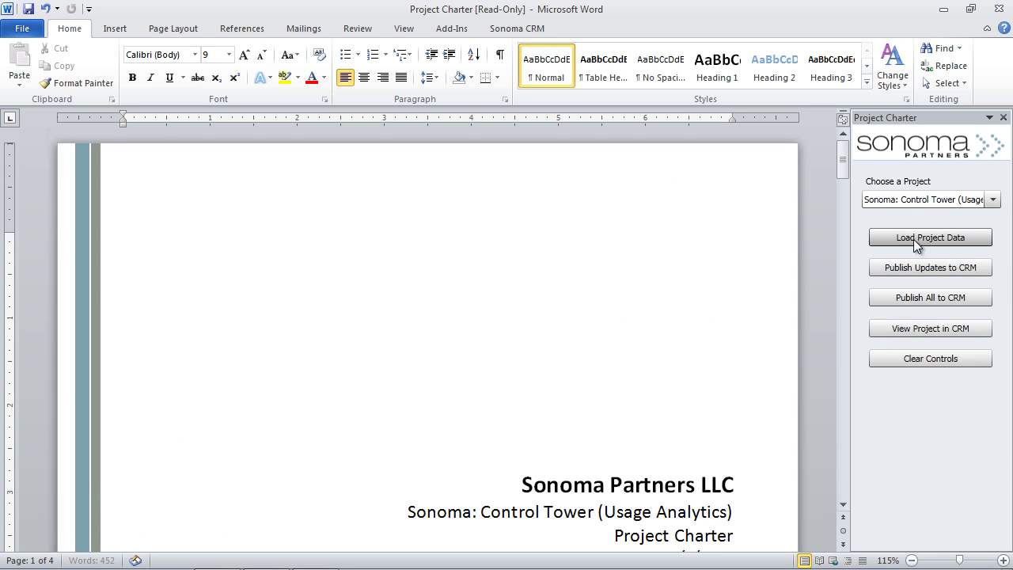
# Step: Enter "This is a pretty small project, training will be just a one page cheat sheet." under Training Requirements
pyautogui.moveTo(842, 159); pyautogui.dragTo(843, 355)
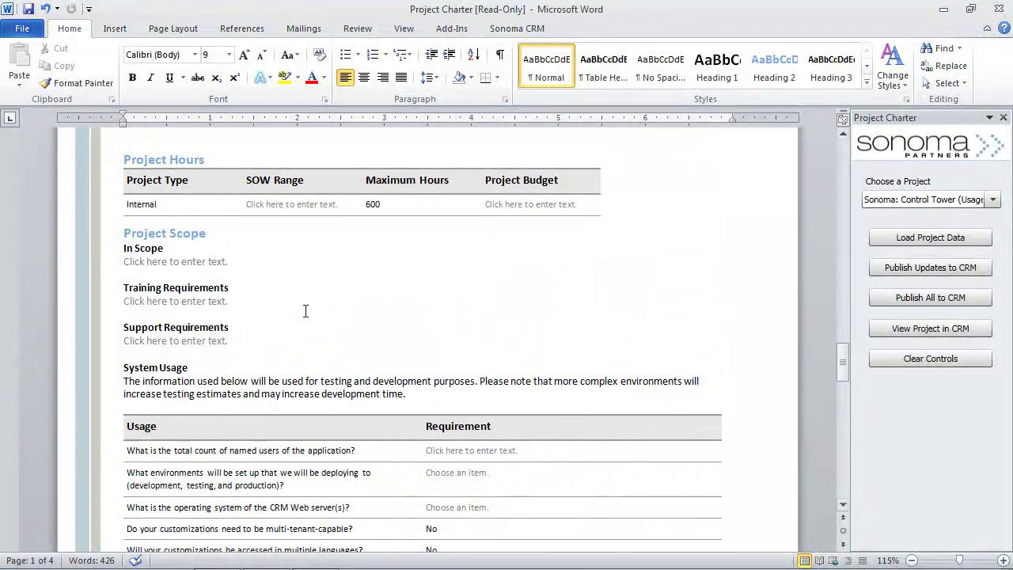
pyautogui.click(203, 305)
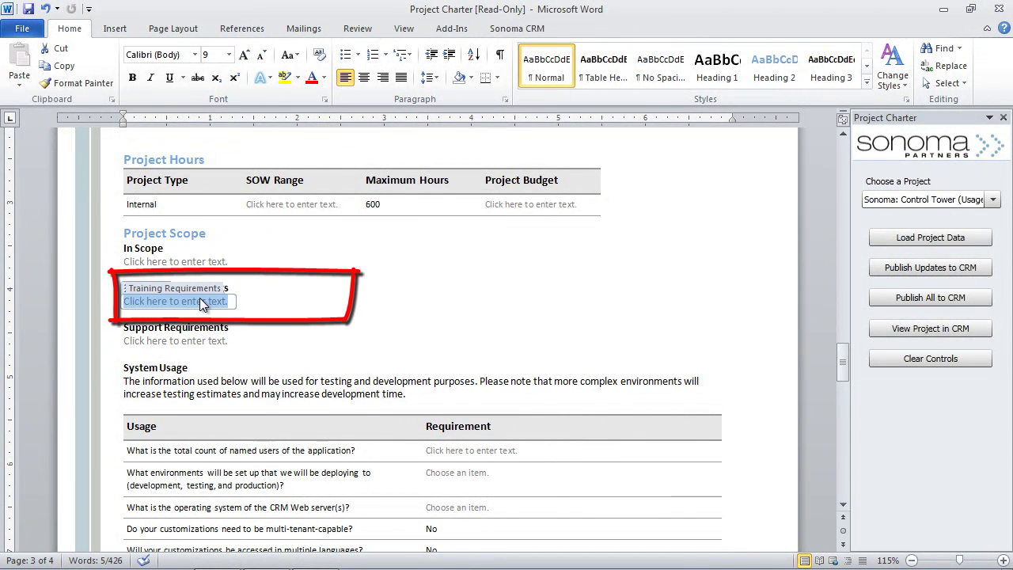
pyautogui.write('This is a p')
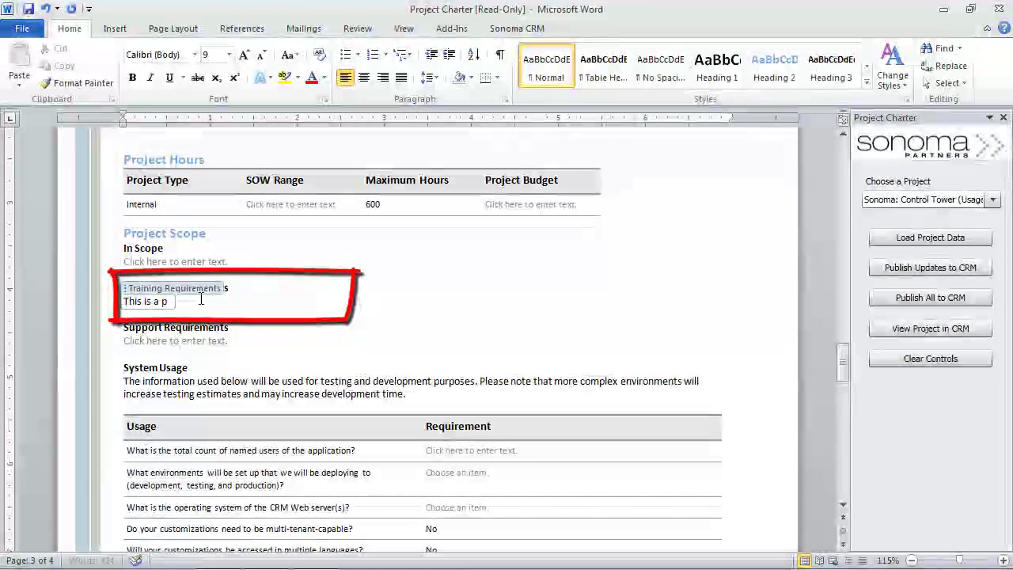
pyautogui.write('retty small proj')
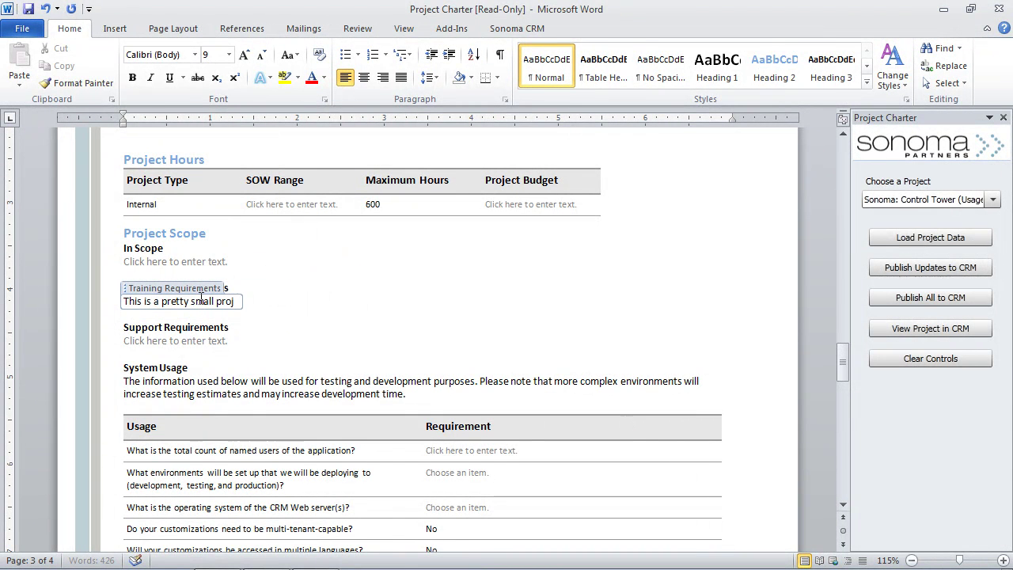
pyautogui.write('ect, trin')
pyautogui.write('ning will be ')
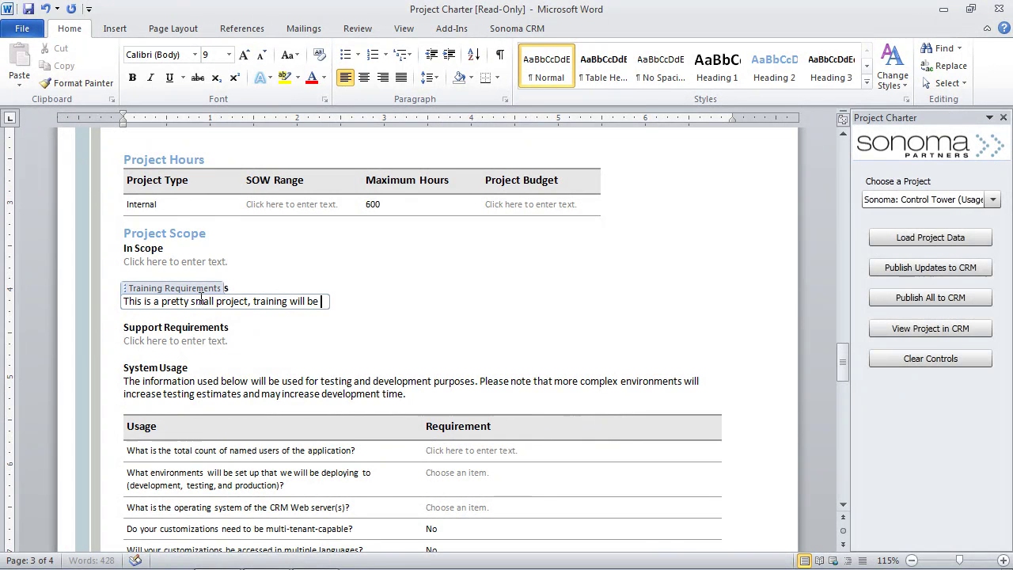
pyautogui.write('just a one p')
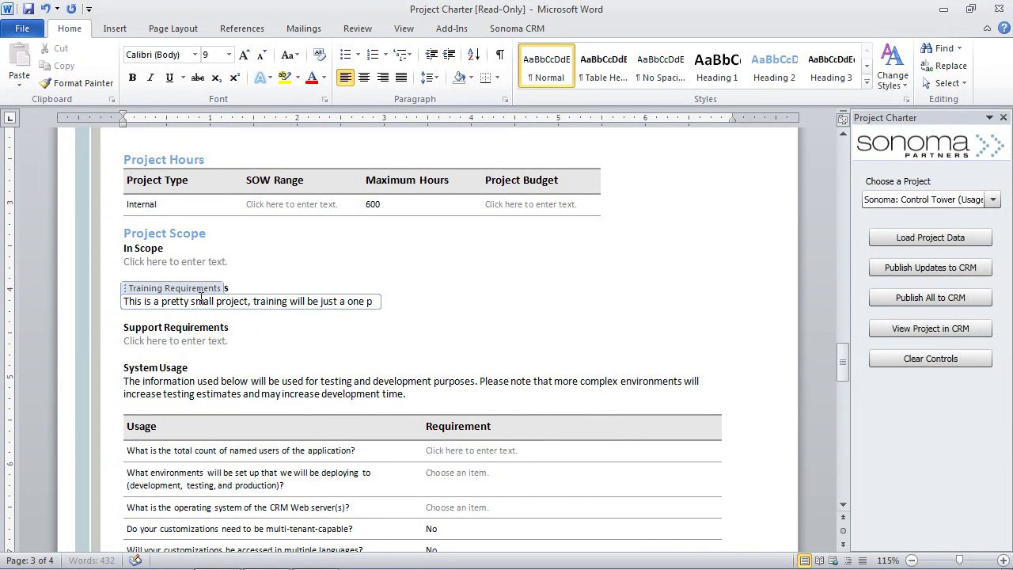
pyautogui.write('age cheat sheet.')
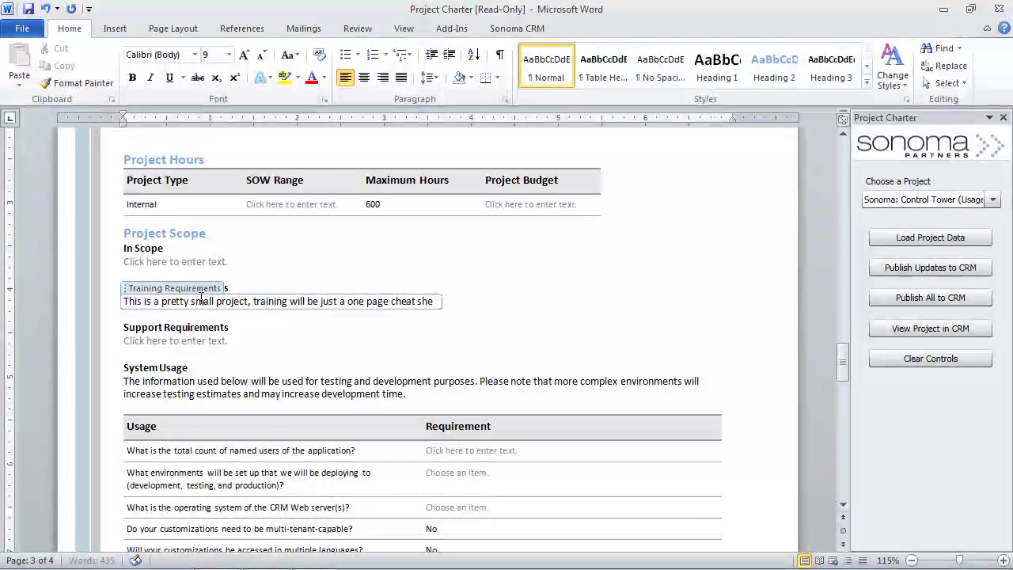
pyautogui.click(490, 269)
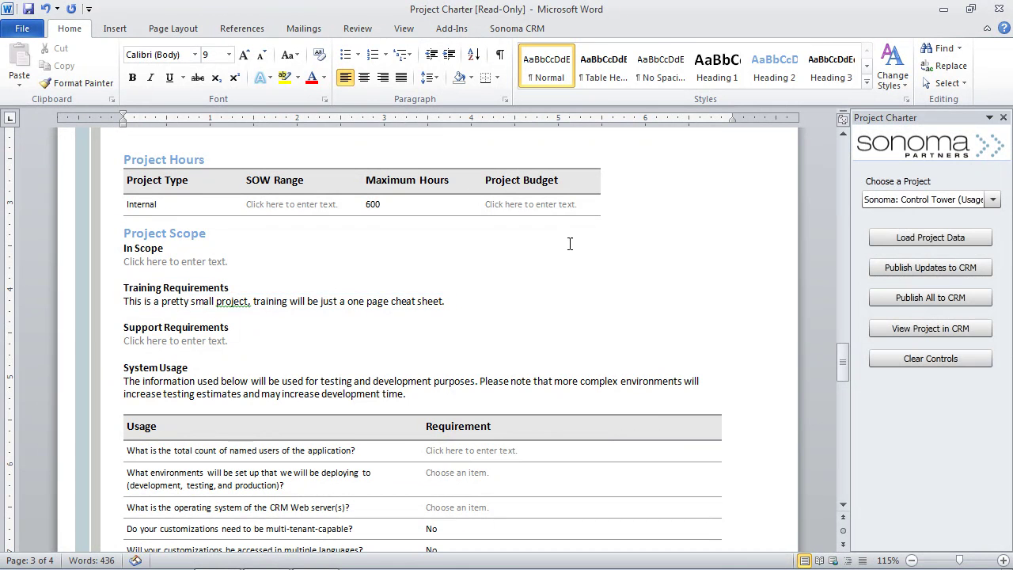
# Step: Publish the charter updates to CRM and switch to the project's CRM record in Internet Explorer
pyautogui.click(904, 266)
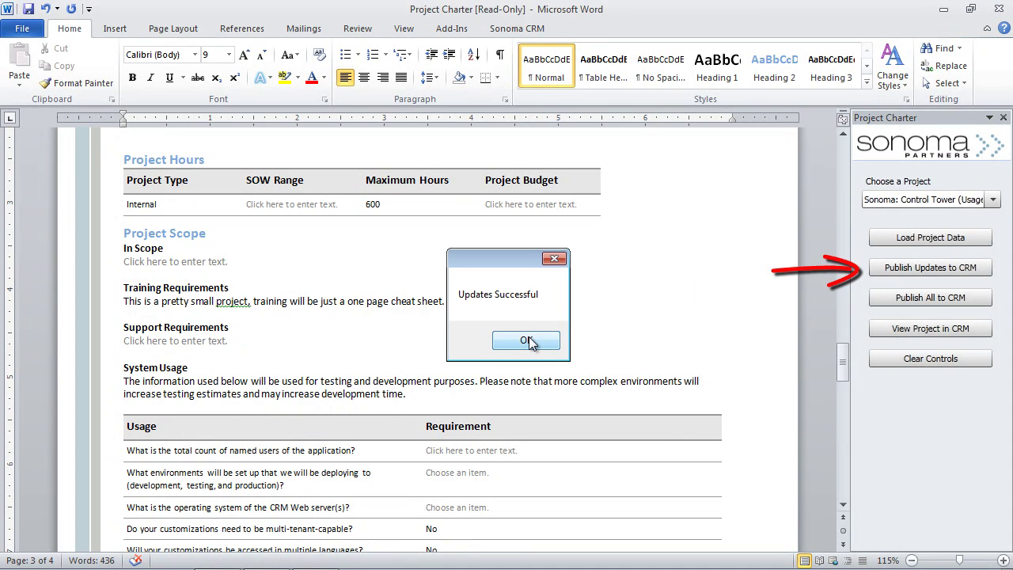
pyautogui.click(527, 340)
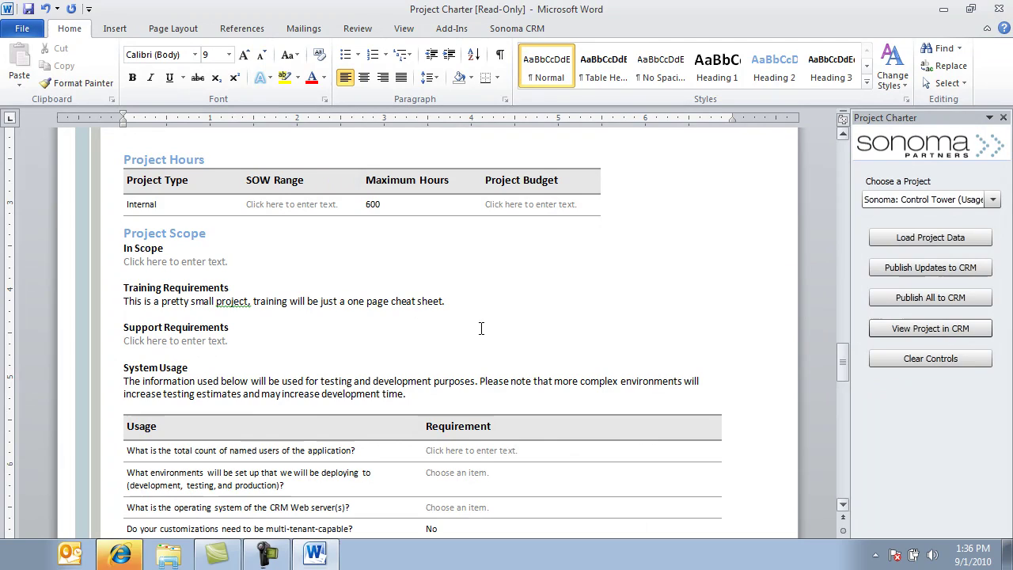
pyautogui.click(120, 554)
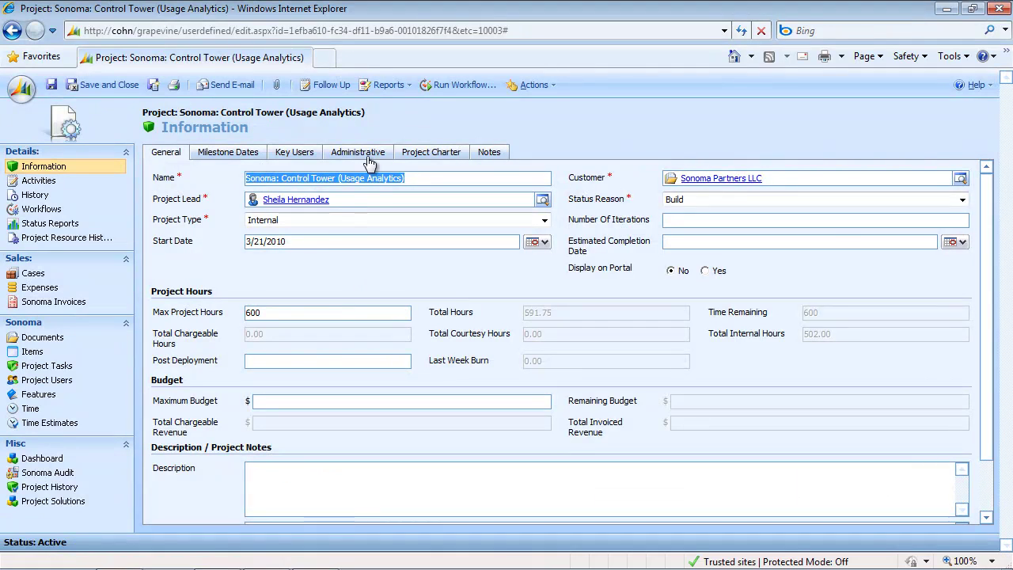
# Step: Check the Training Requirements text in the Project Charter section of the CRM project record
pyautogui.click(439, 154)
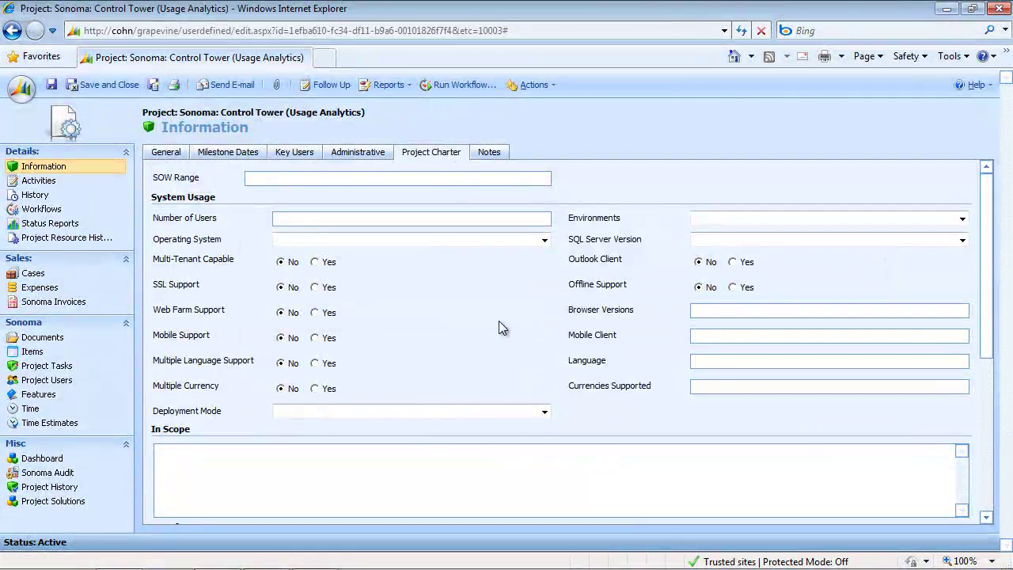
pyautogui.scroll(-2, 500, 316)
pyautogui.scroll(-4, 498, 321)
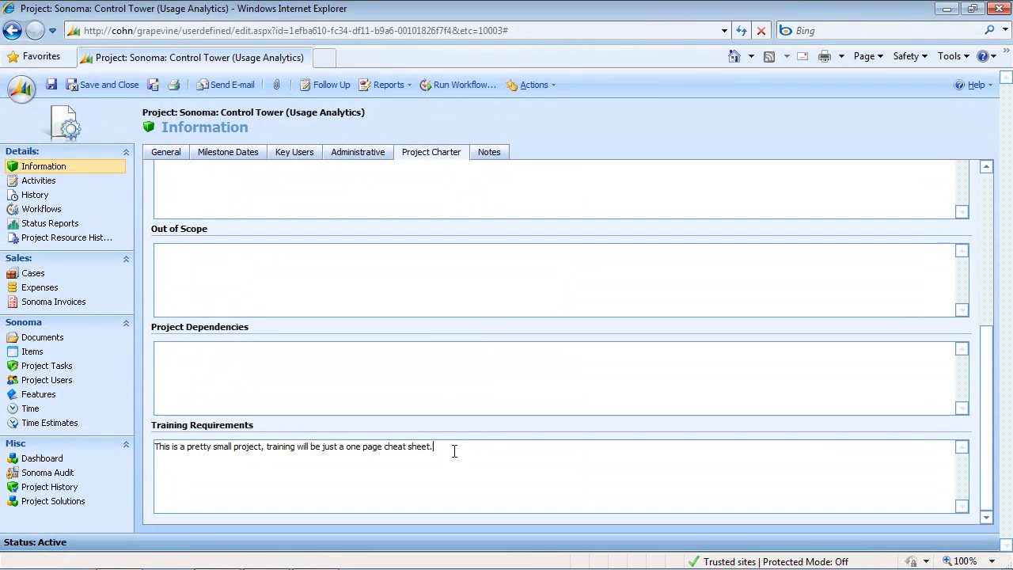
pyautogui.moveTo(456, 448); pyautogui.dragTo(89, 450)
pyautogui.click(291, 470)
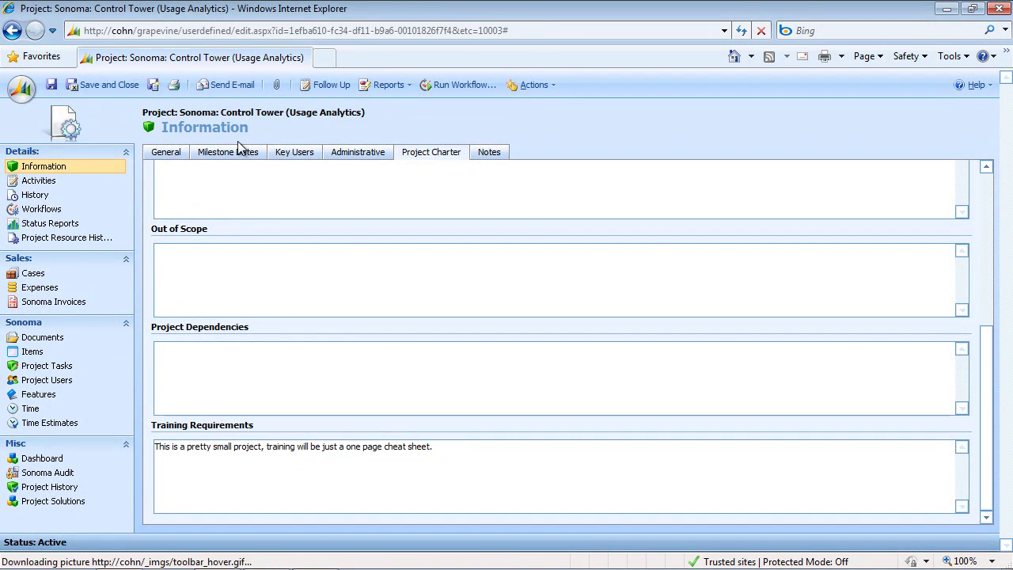
# Step: Switch back to Word, create a Functional Specs document and load the Sonoma: Control Tower (Usage Analytics) project data into it
pyautogui.moveTo(288, 563)
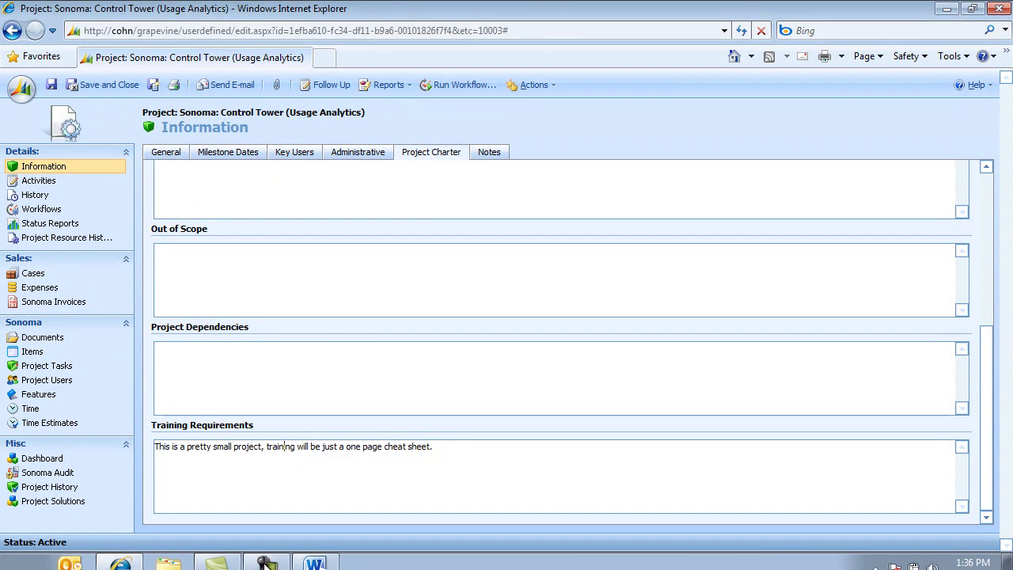
pyautogui.click(315, 554)
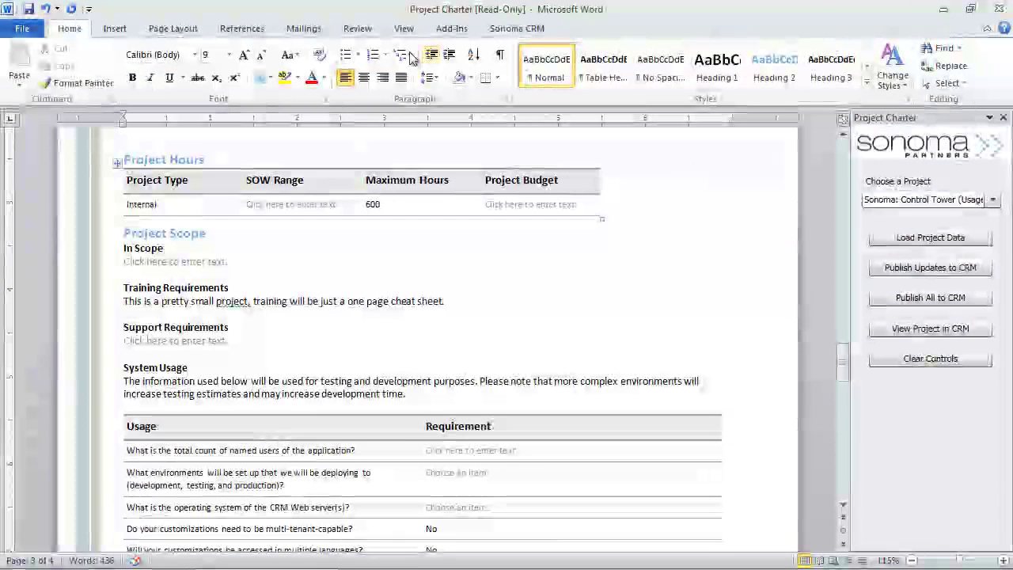
pyautogui.click(519, 30)
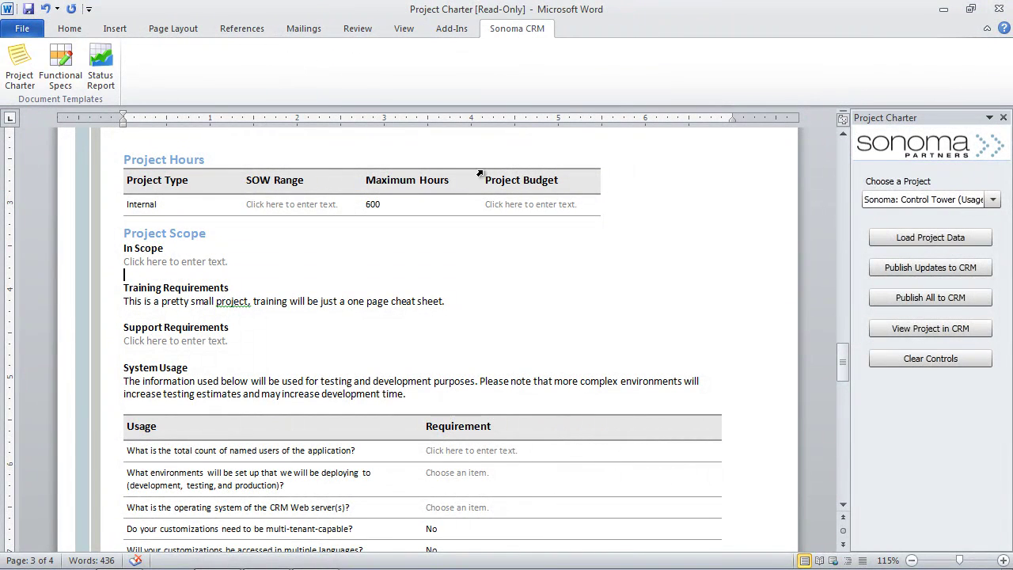
pyautogui.click(65, 74)
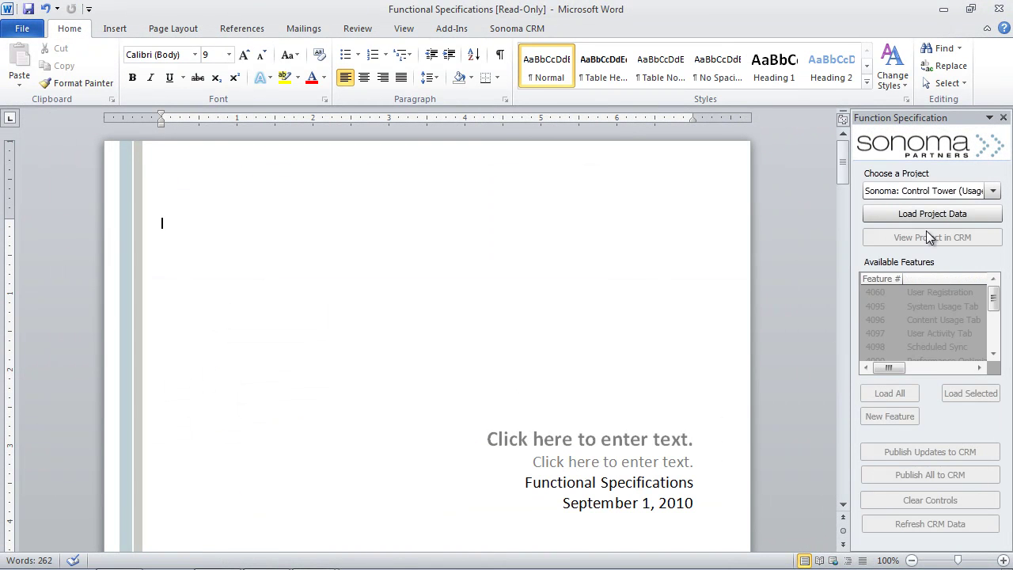
pyautogui.click(932, 213)
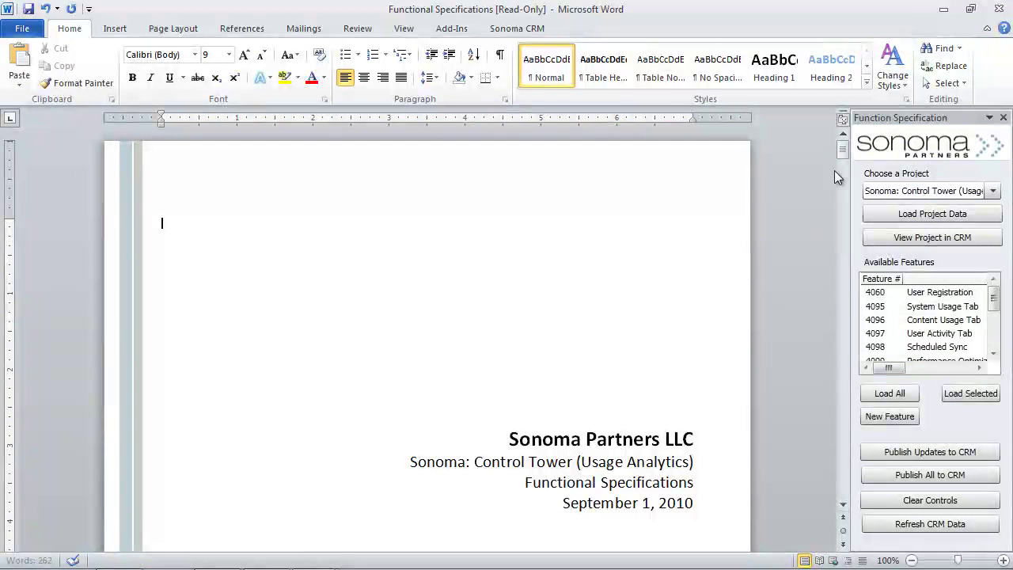
# Step: Look through the available features list and the feature tables in the document, as far as User Registration
pyautogui.scroll(-3, 936, 329)
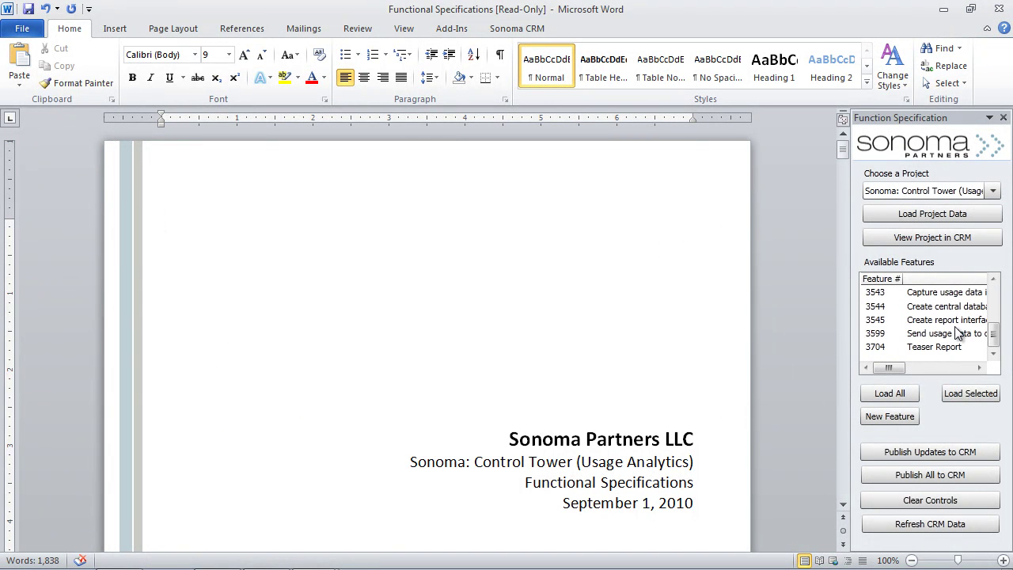
pyautogui.moveTo(841, 150); pyautogui.dragTo(844, 279)
pyautogui.click(287, 289)
pyautogui.scroll(-18, 349, 256)
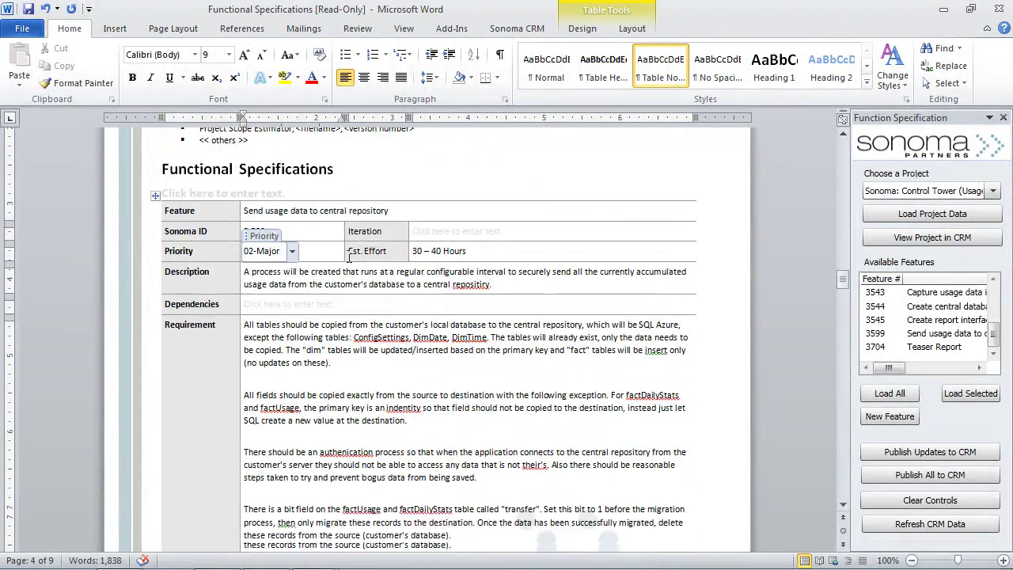
pyautogui.scroll(-5, 349, 256)
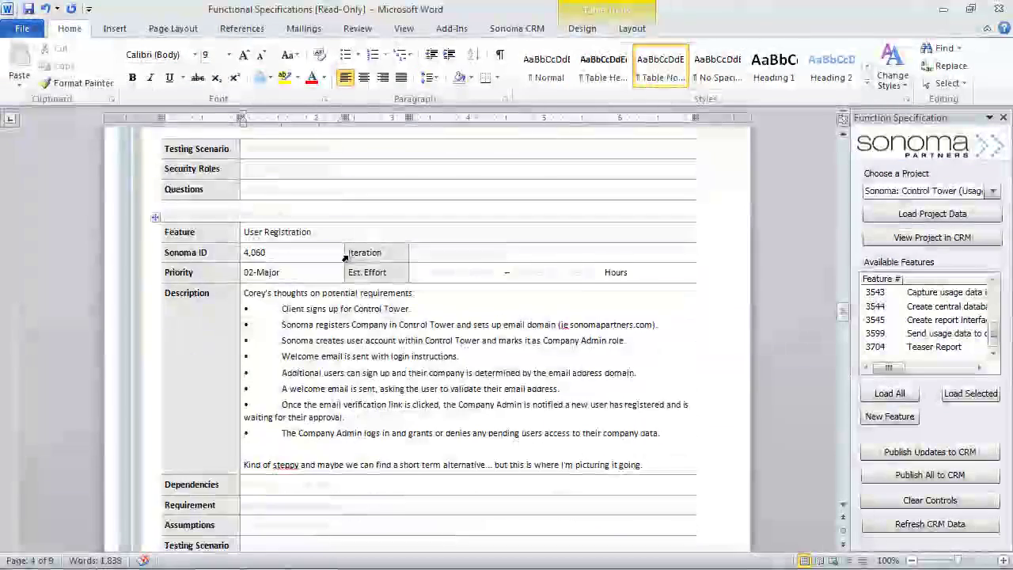
pyautogui.scroll(-1, 394, 289)
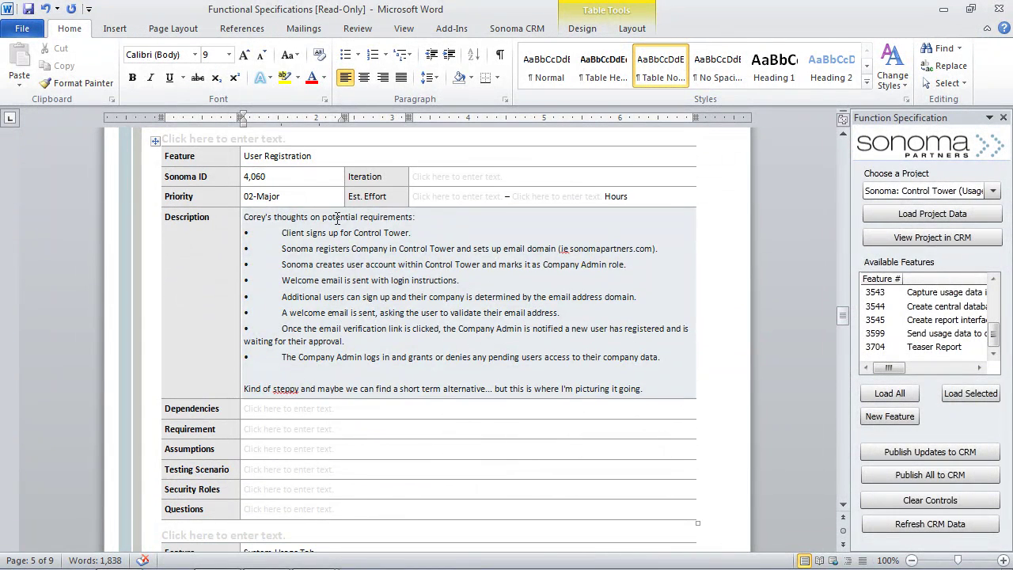
# Step: View the Priority options of the User Registration feature
pyautogui.click(286, 200)
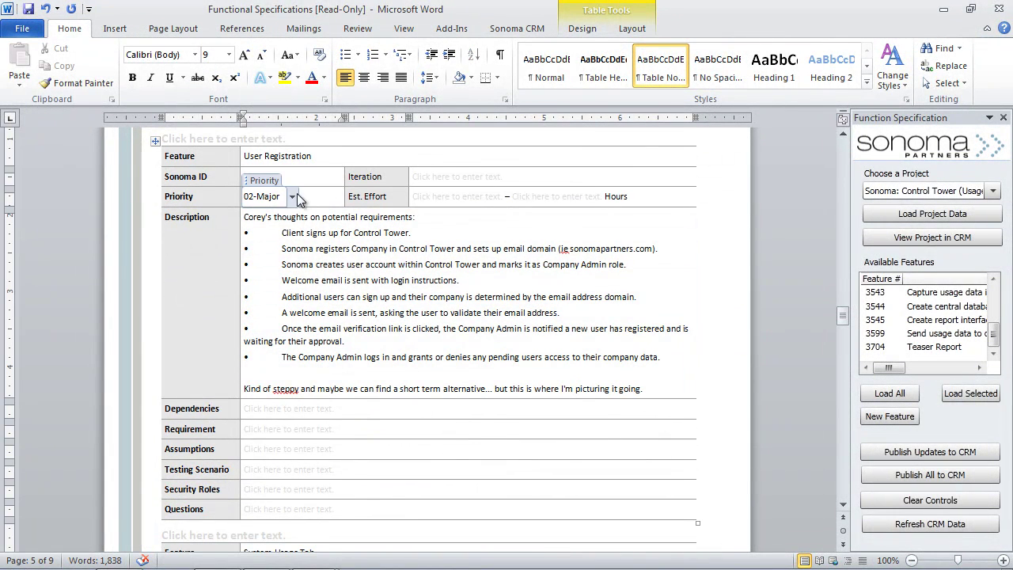
pyautogui.click(292, 196)
pyautogui.click(290, 226)
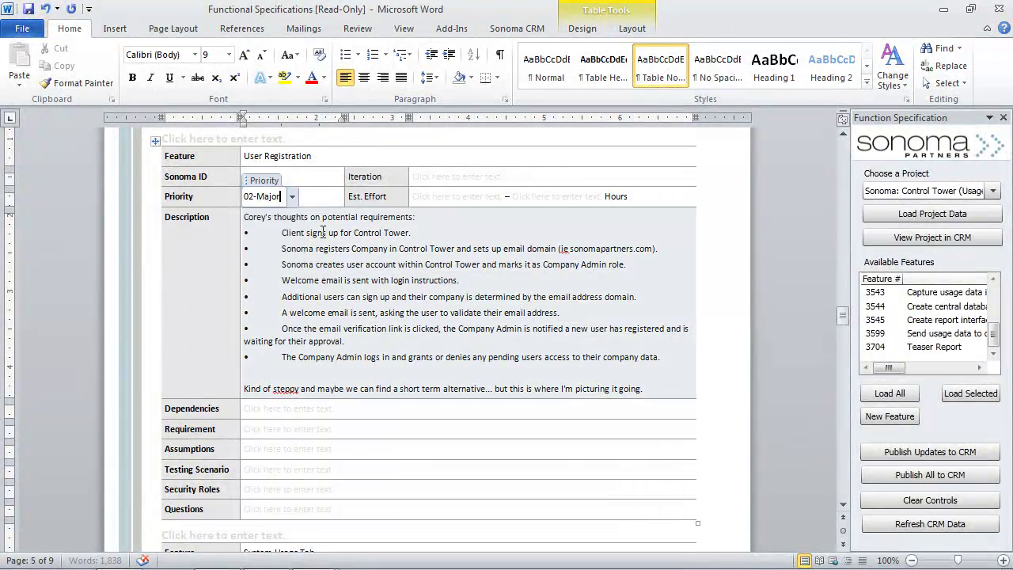
# Step: Examine the User Registration description and the other feature tables, and return to the cover page
pyautogui.click(335, 230)
pyautogui.scroll(-3, 341, 262)
pyautogui.scroll(1, 423, 212)
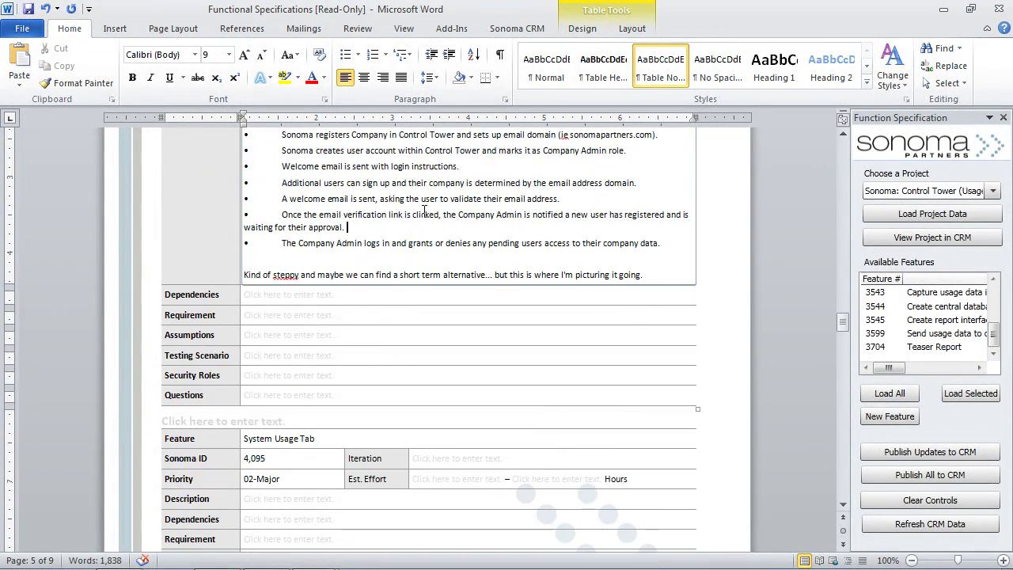
pyautogui.scroll(-3, 422, 210)
pyautogui.scroll(-5, 332, 295)
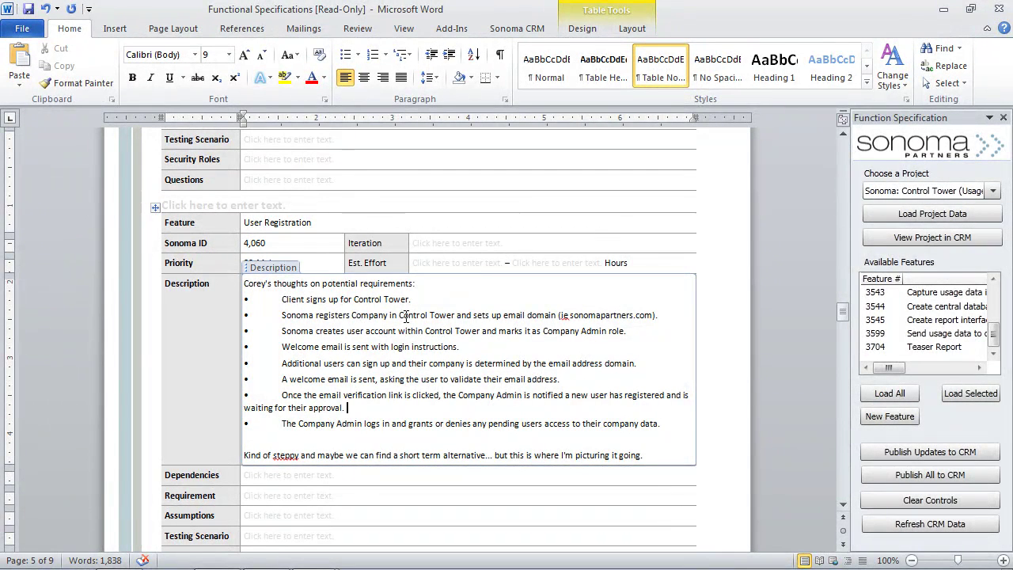
pyautogui.scroll(15, 406, 315)
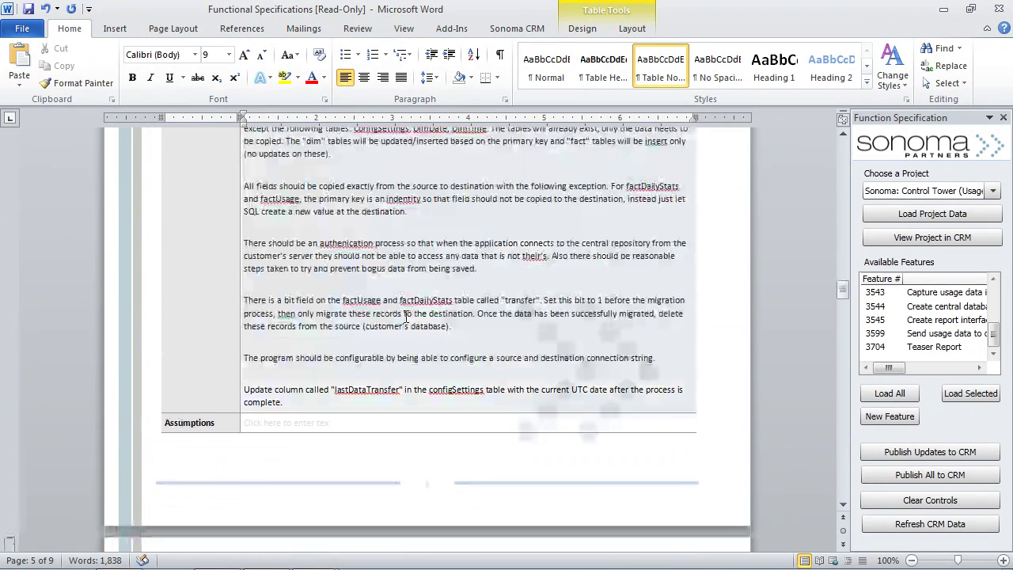
pyautogui.scroll(20, 406, 316)
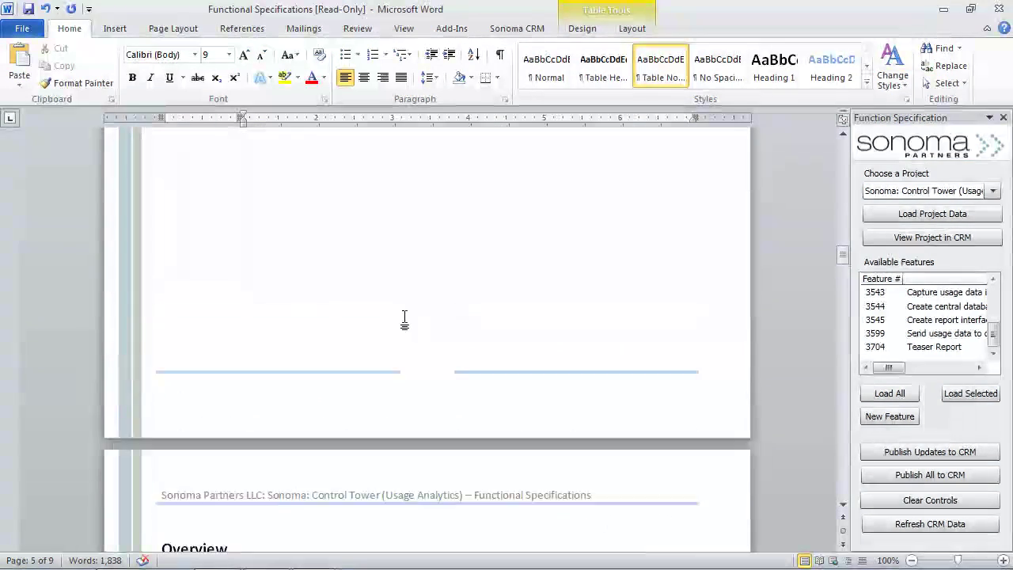
pyautogui.moveTo(843, 238); pyautogui.dragTo(847, 153)
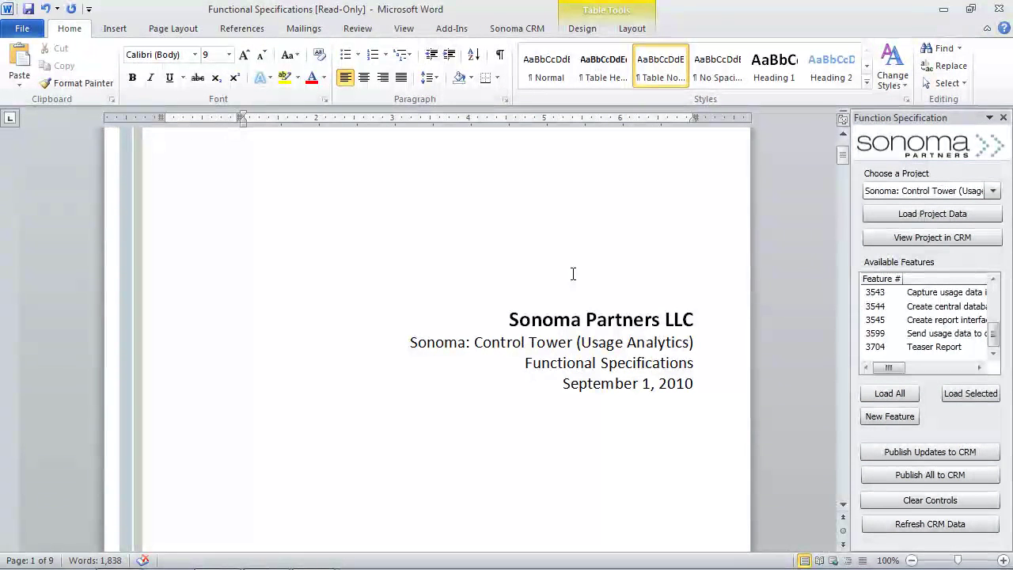